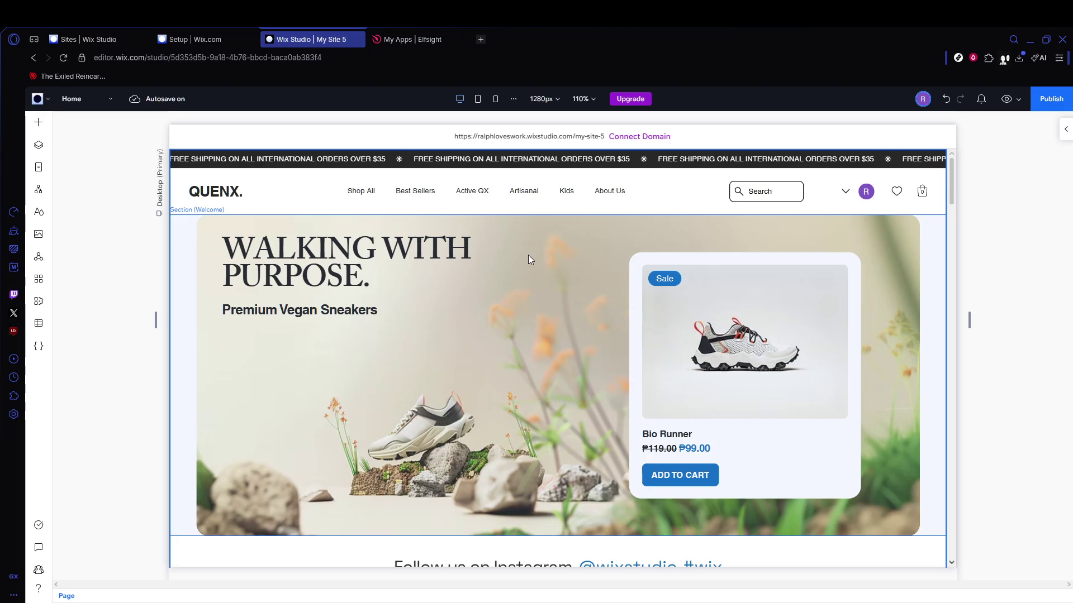
click(85, 41)
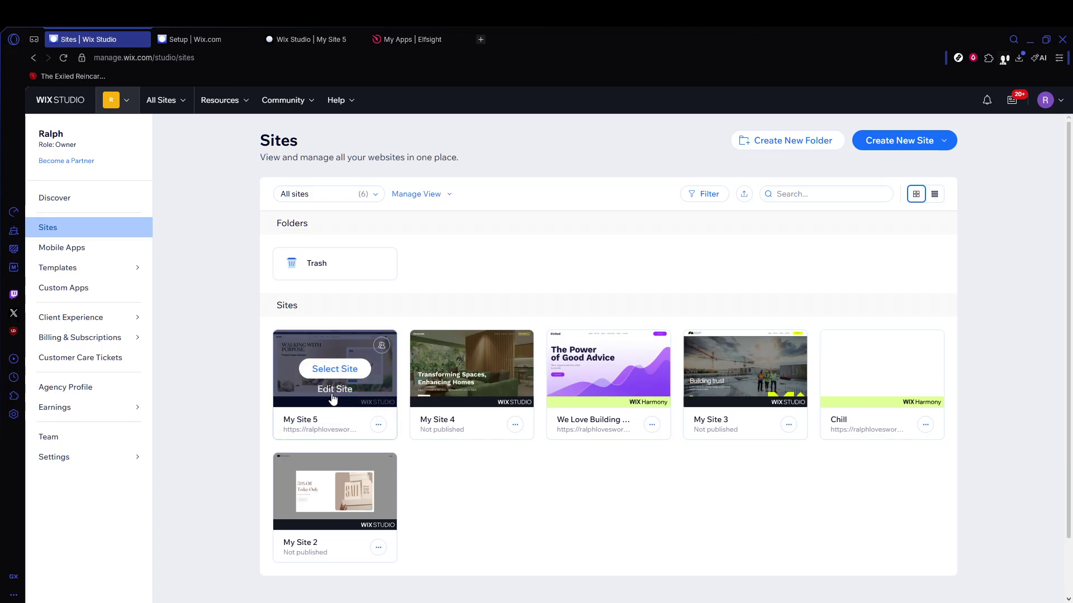
click(310, 34)
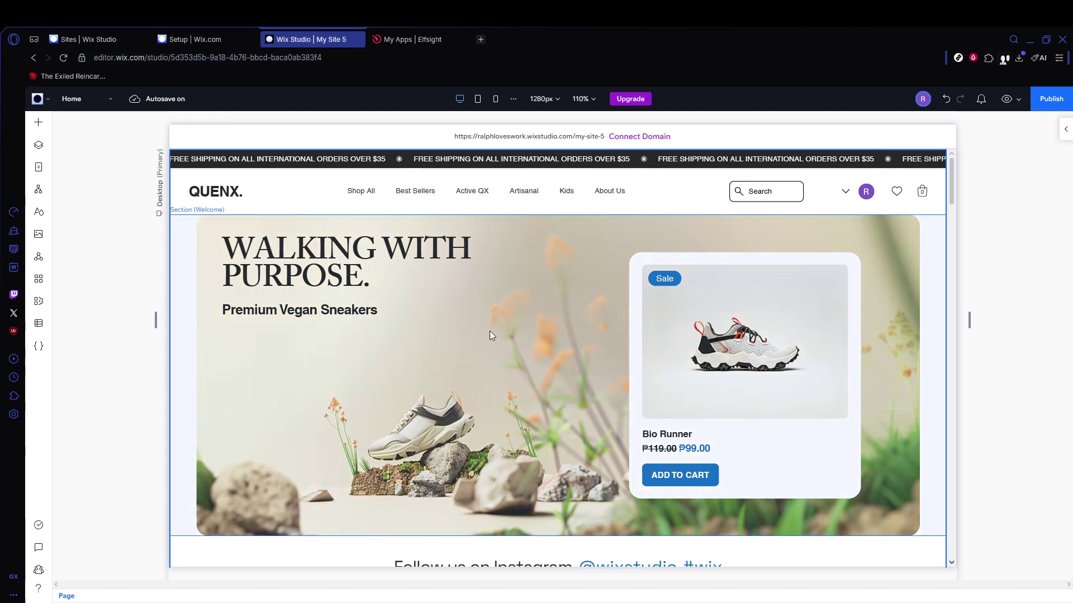
Search the site elements for popups and add the purple "Save 20%" popup template to the page.
click(38, 124)
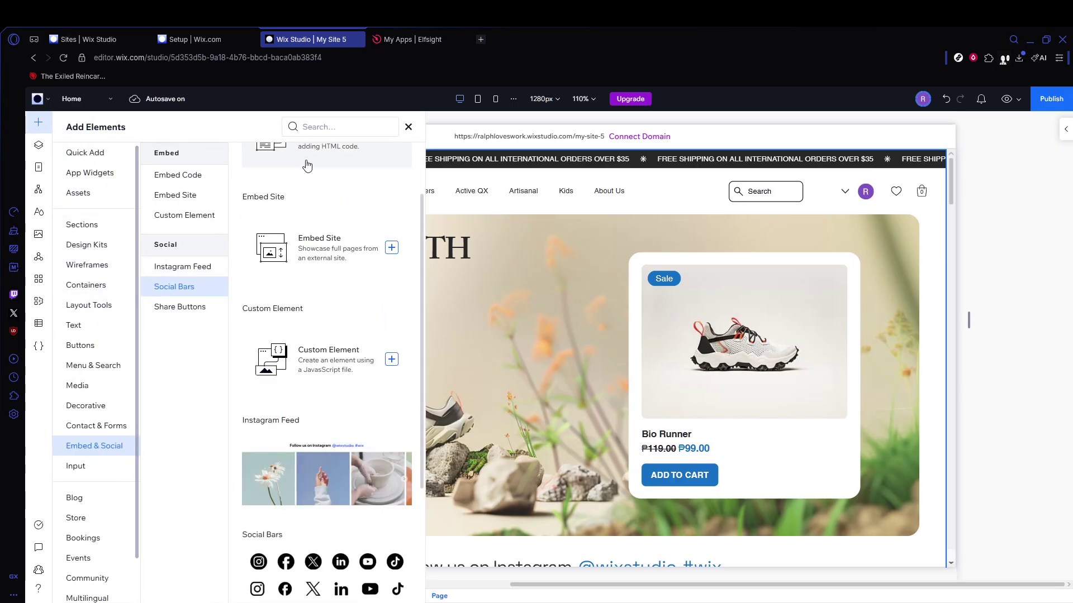
click(335, 124)
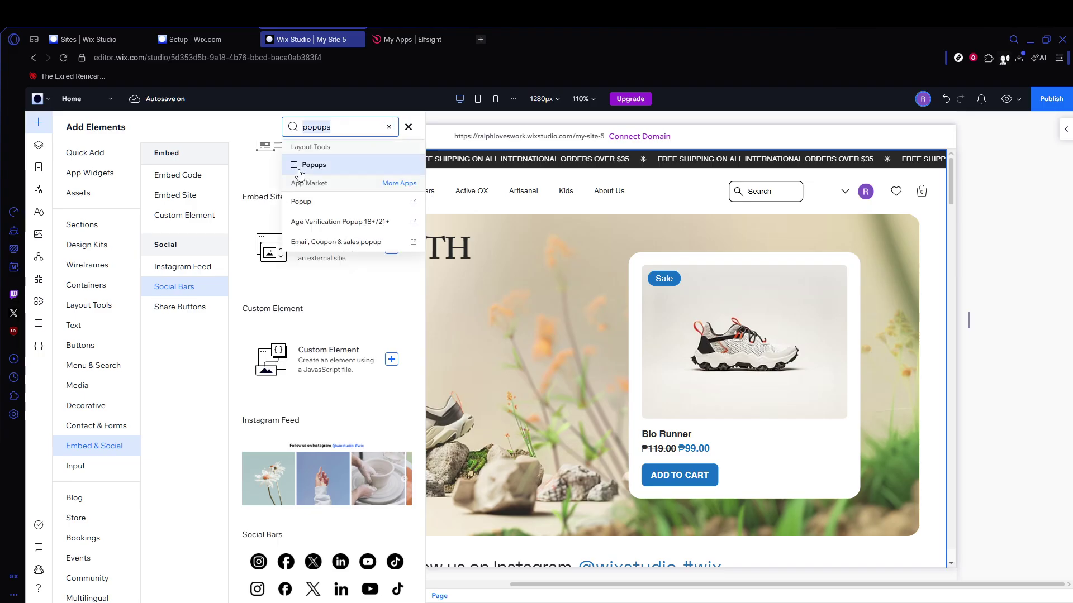
click(328, 167)
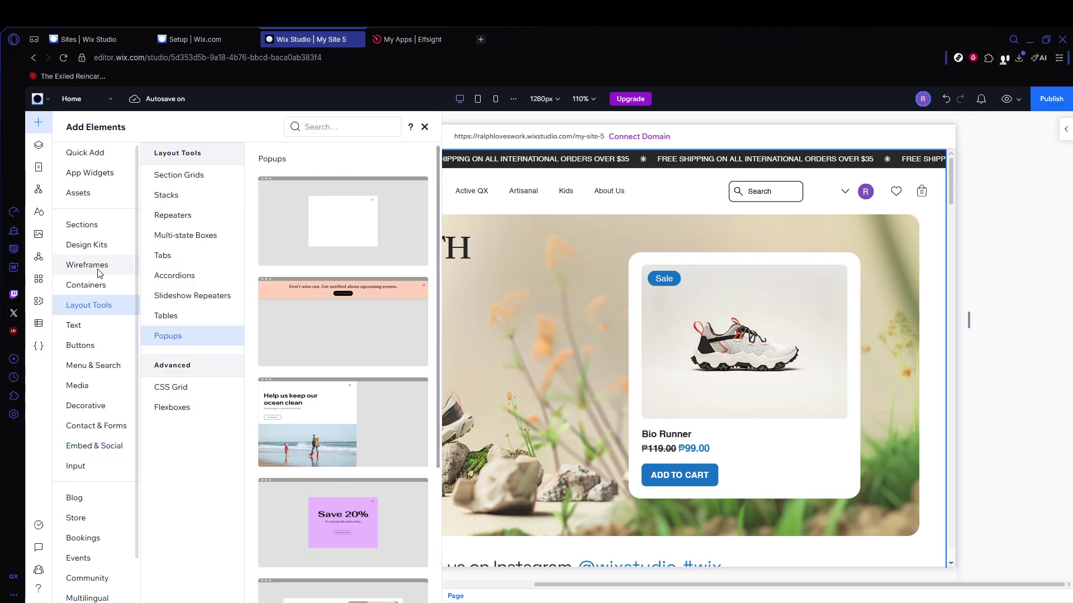
scroll(338, 396, down, 3)
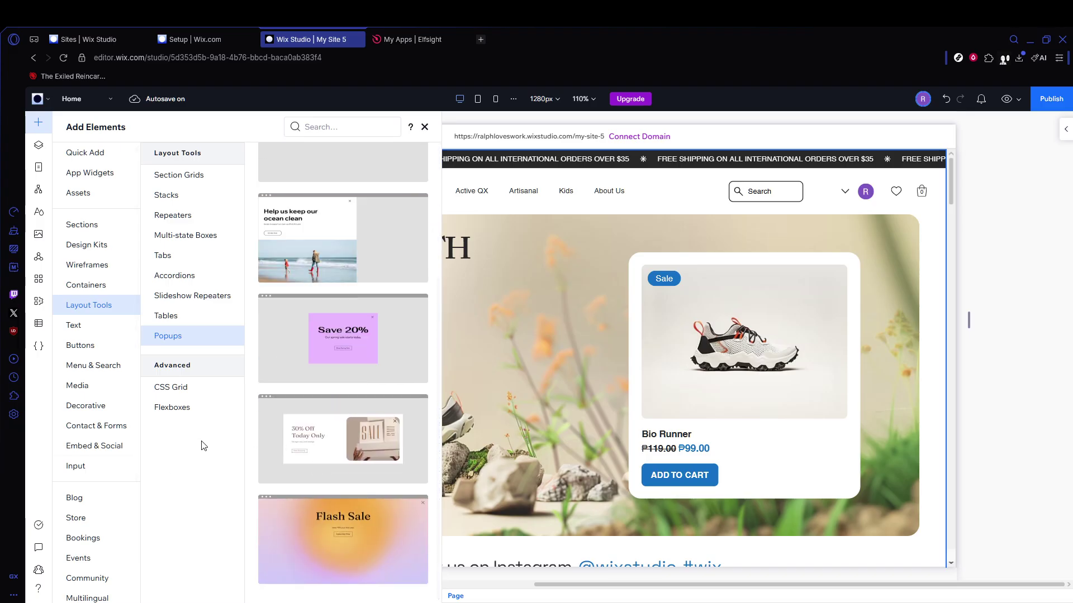
scroll(359, 338, up, 3)
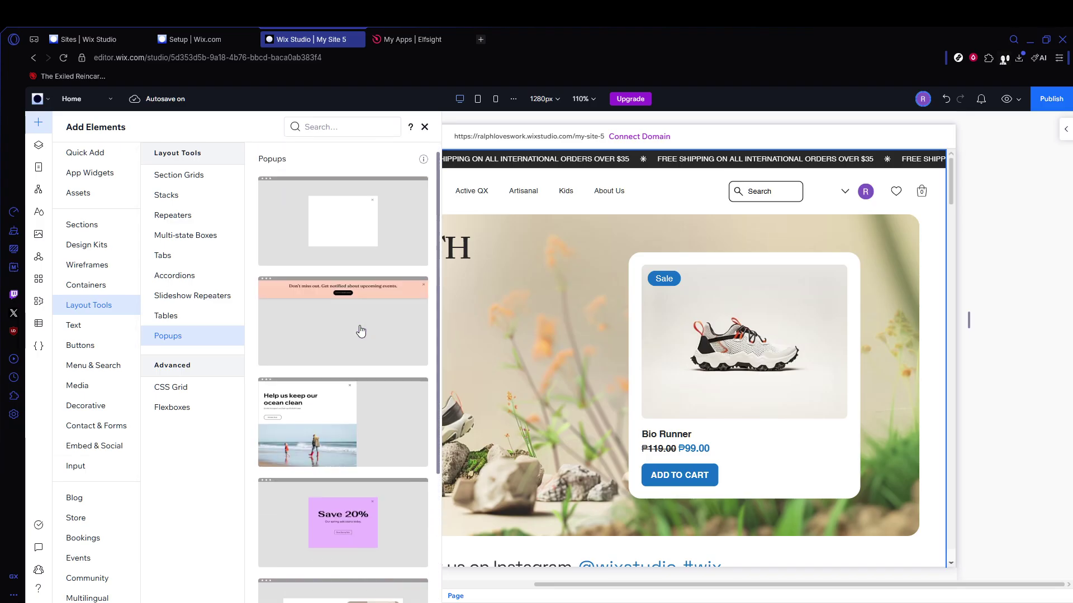
scroll(358, 357, down, 3)
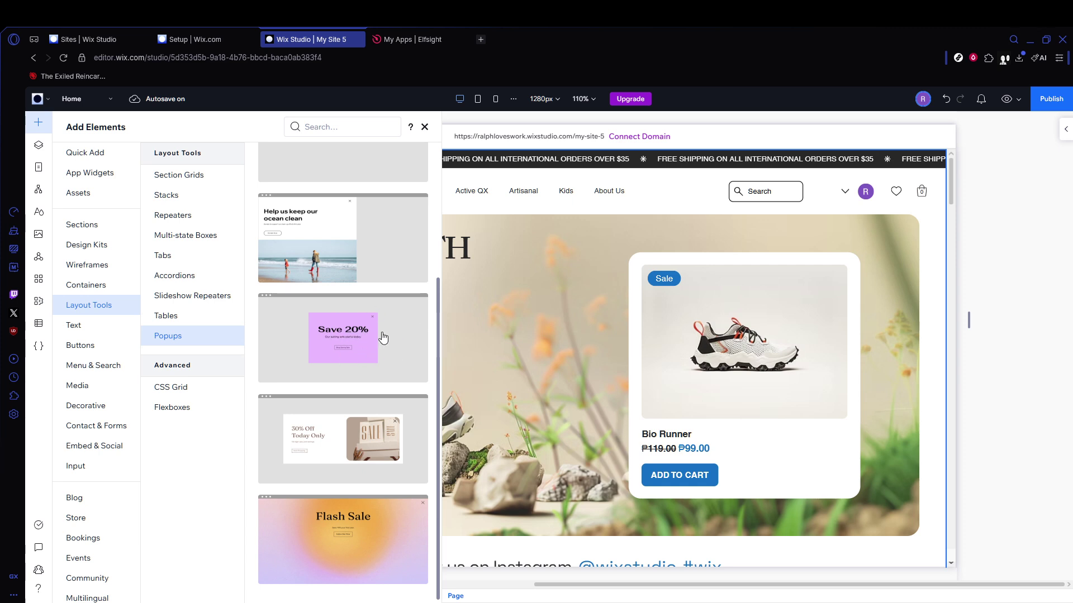
click(308, 345)
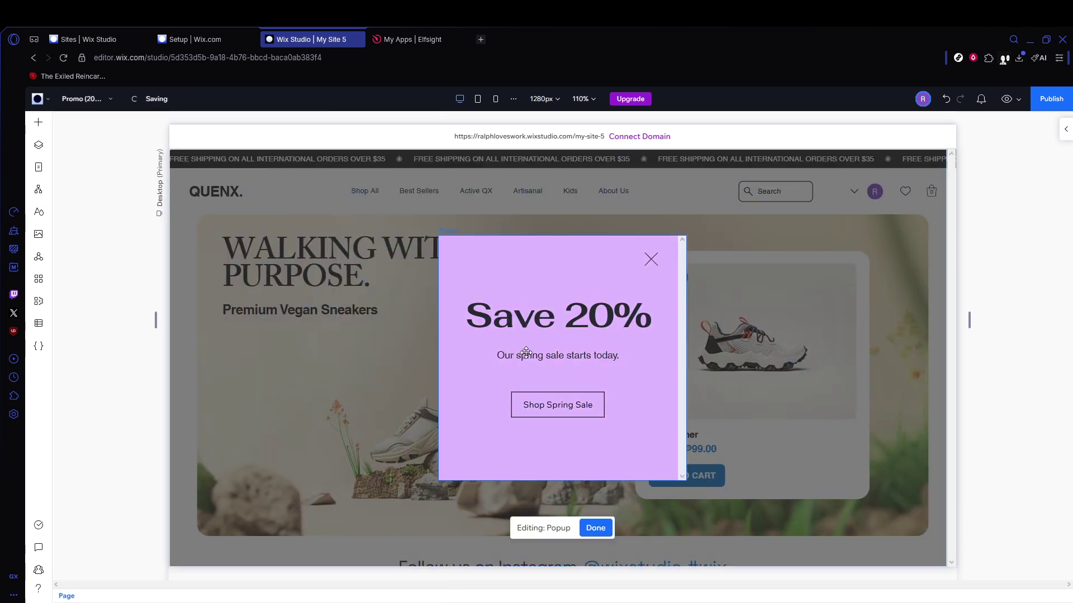
Examine the size, design and position settings of the popup's "Save 20%" heading text.
click(562, 320)
click(539, 320)
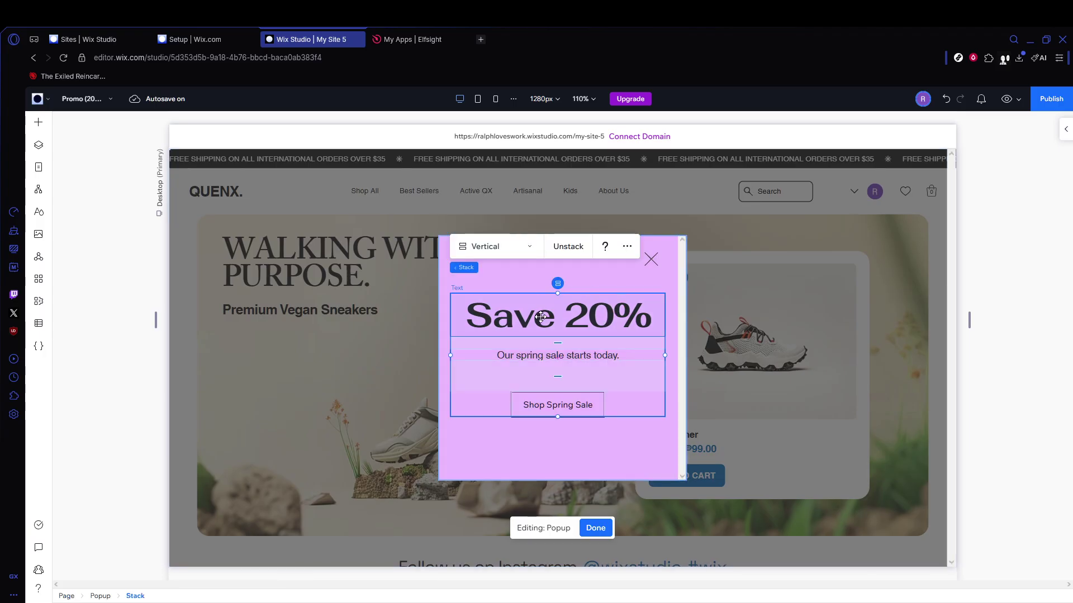
click(519, 277)
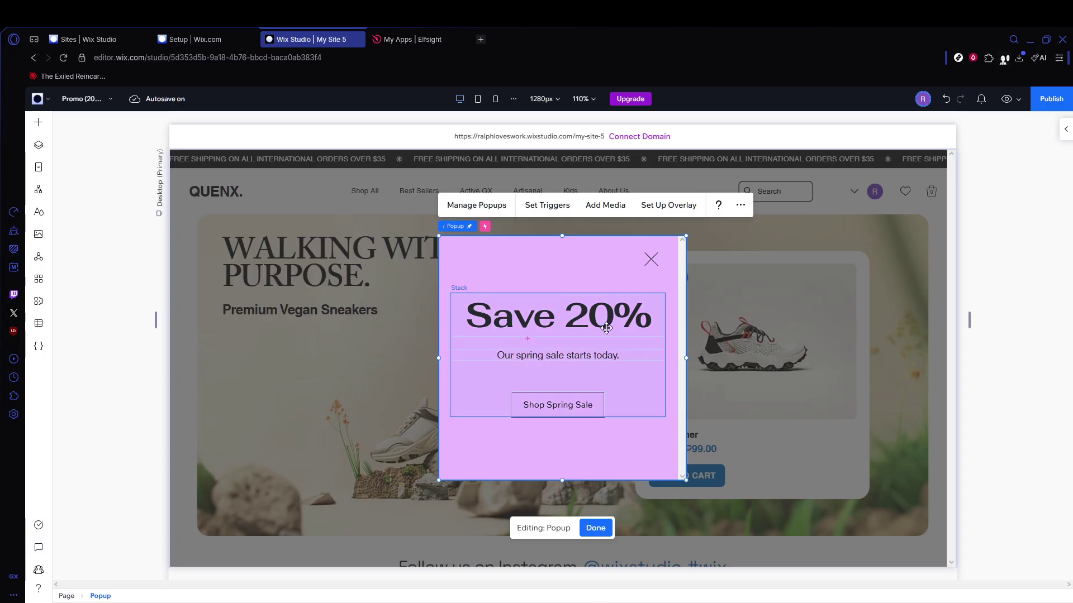
click(550, 316)
click(550, 316)
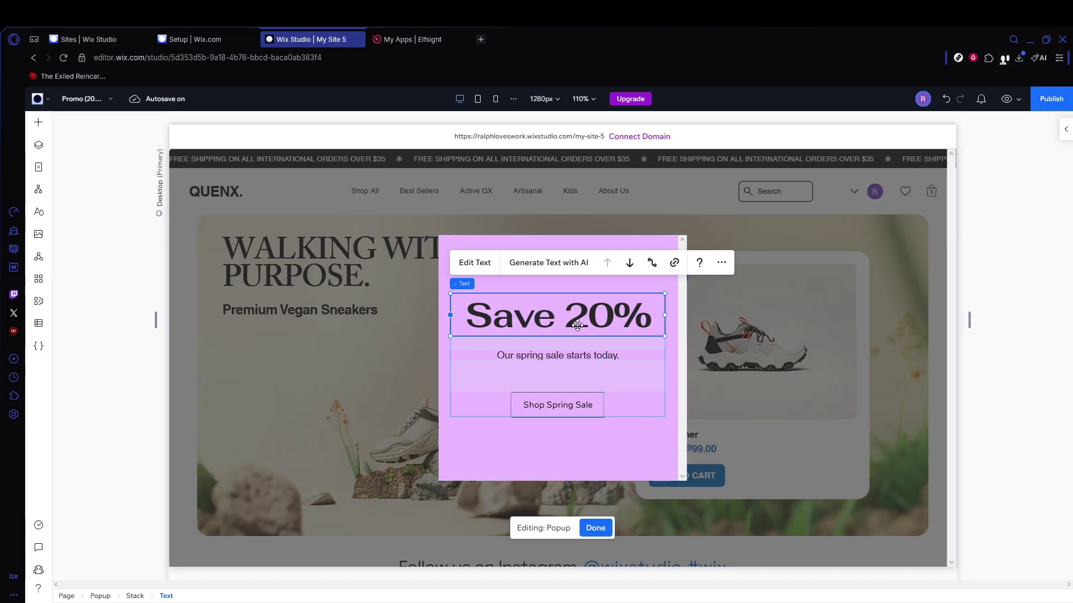
click(478, 270)
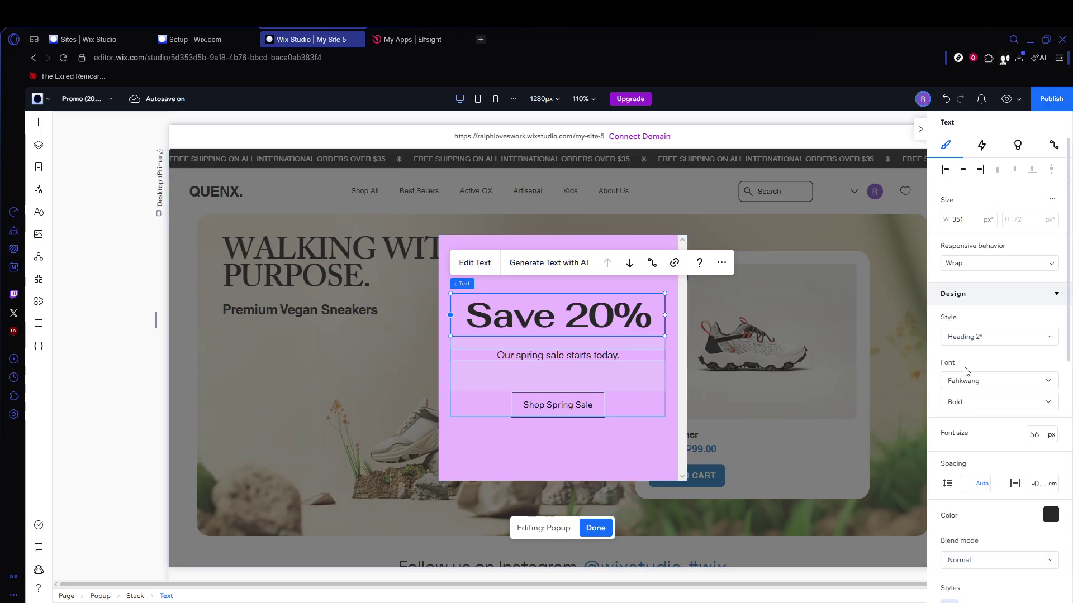
scroll(976, 397, down, 3)
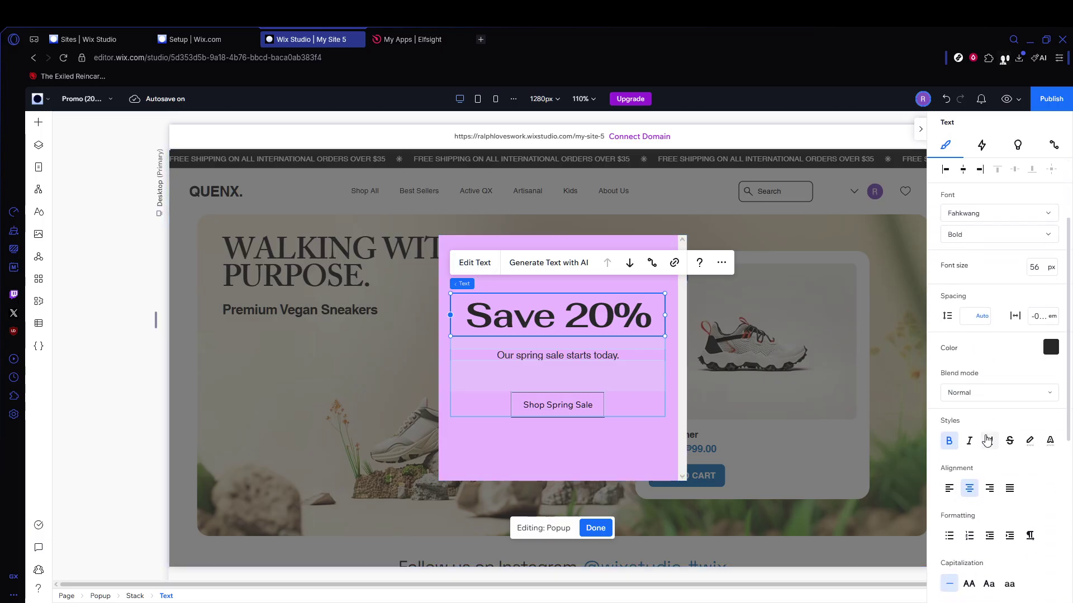
scroll(988, 439, up, 3)
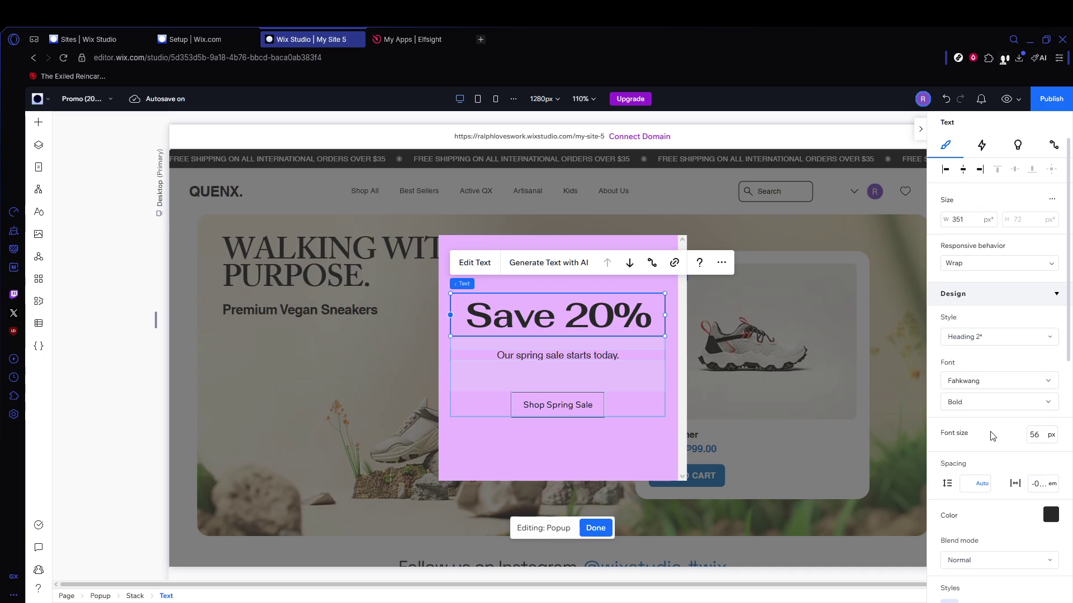
scroll(987, 422, down, 7)
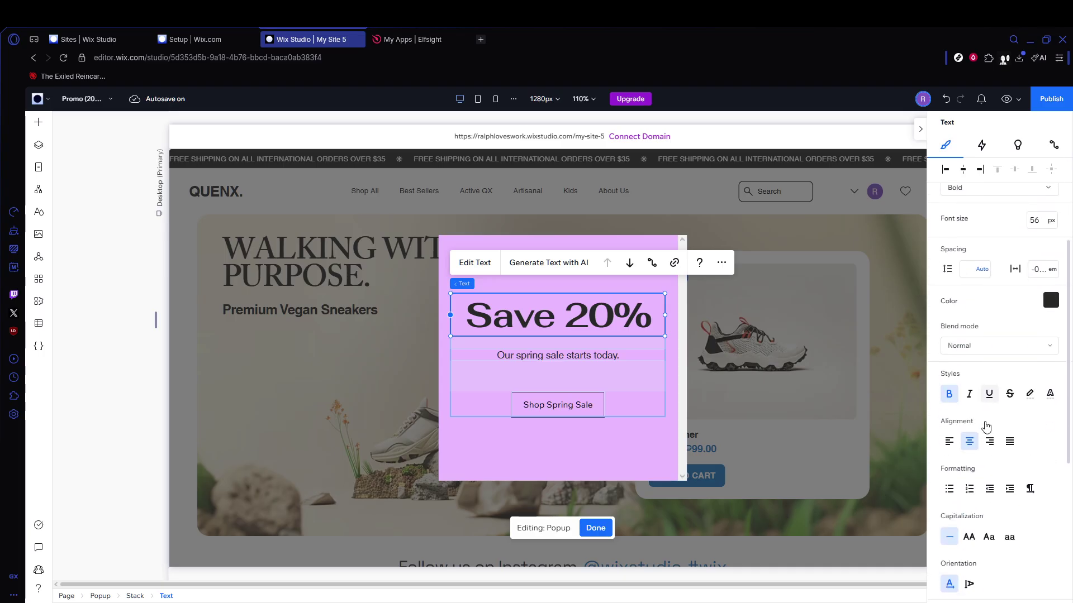
scroll(1033, 420, down, 2)
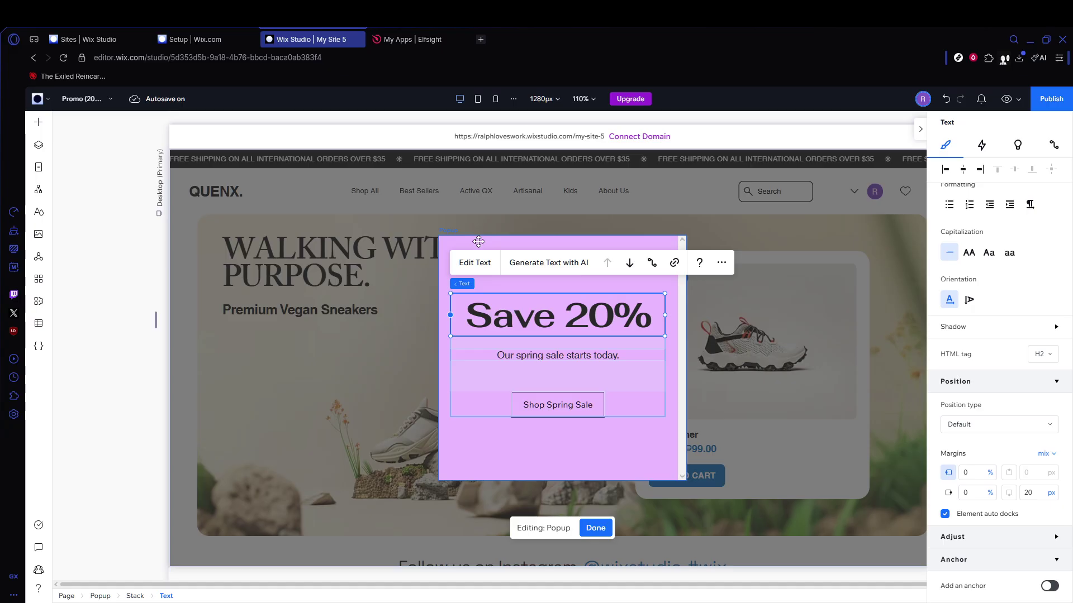
key(Escape)
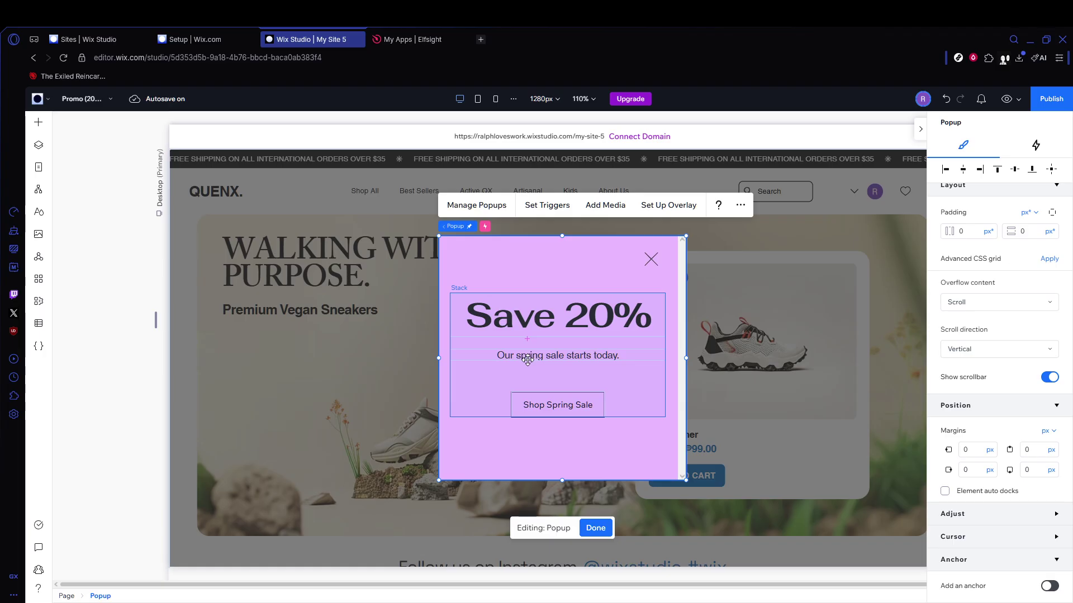
Examine the popup's trigger settings, its entry among the site pages and its overlay settings.
click(548, 207)
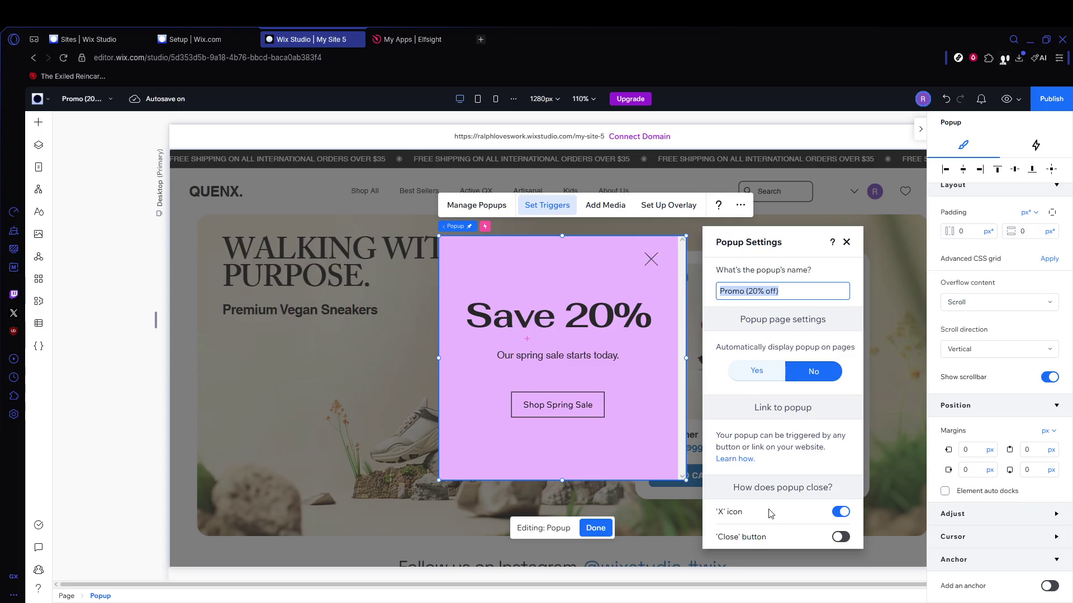
click(479, 206)
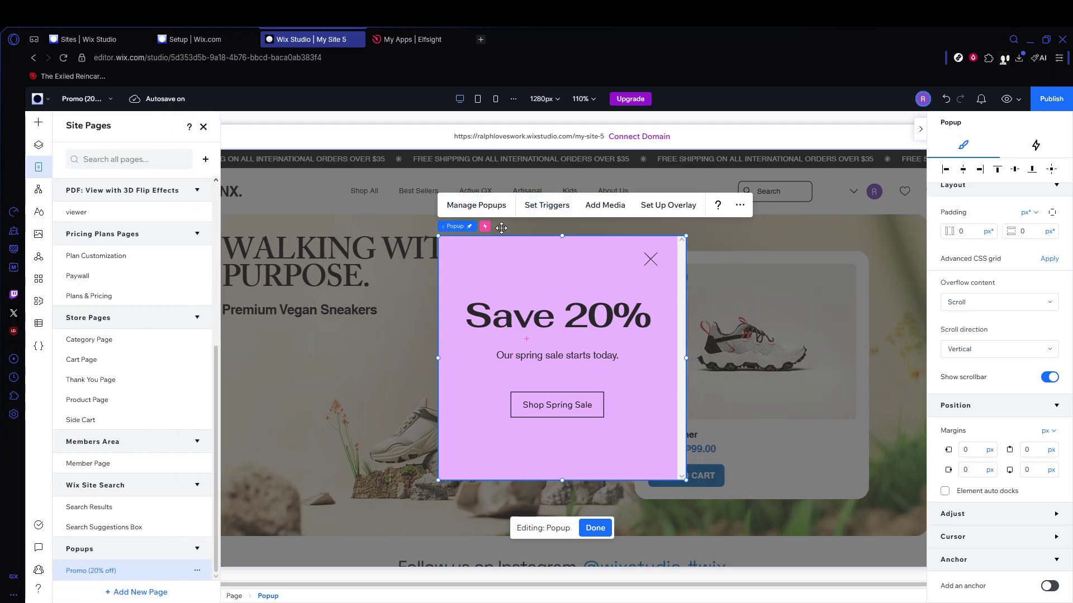
click(542, 206)
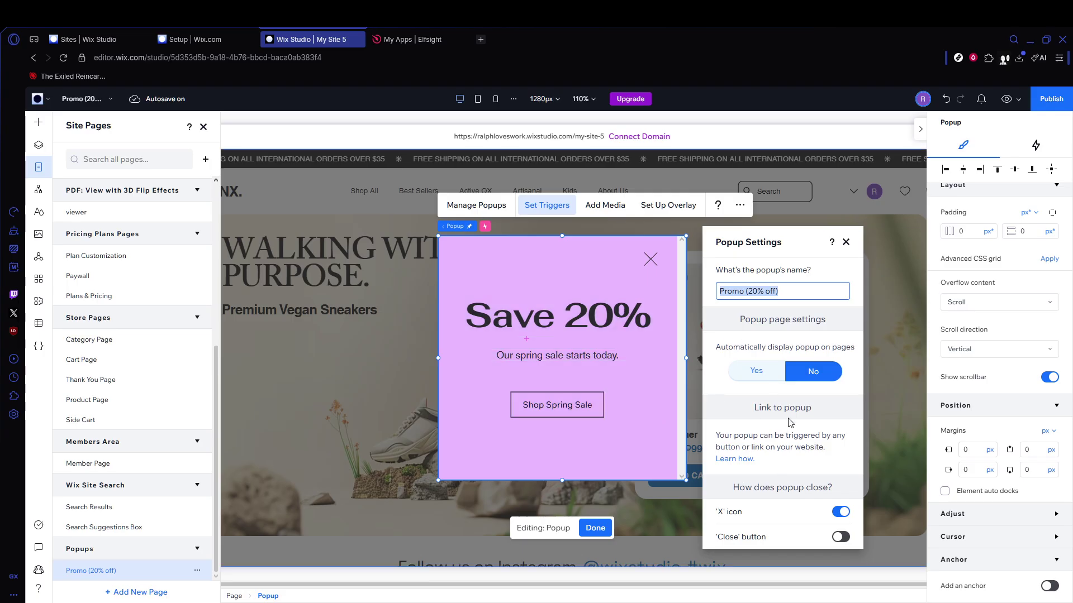
click(661, 204)
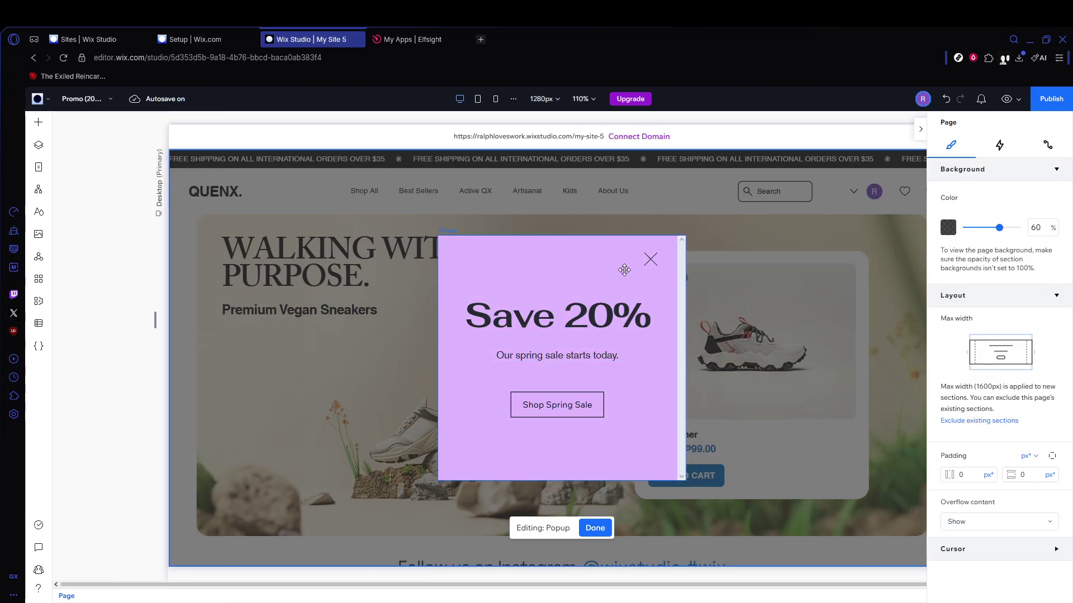
click(654, 249)
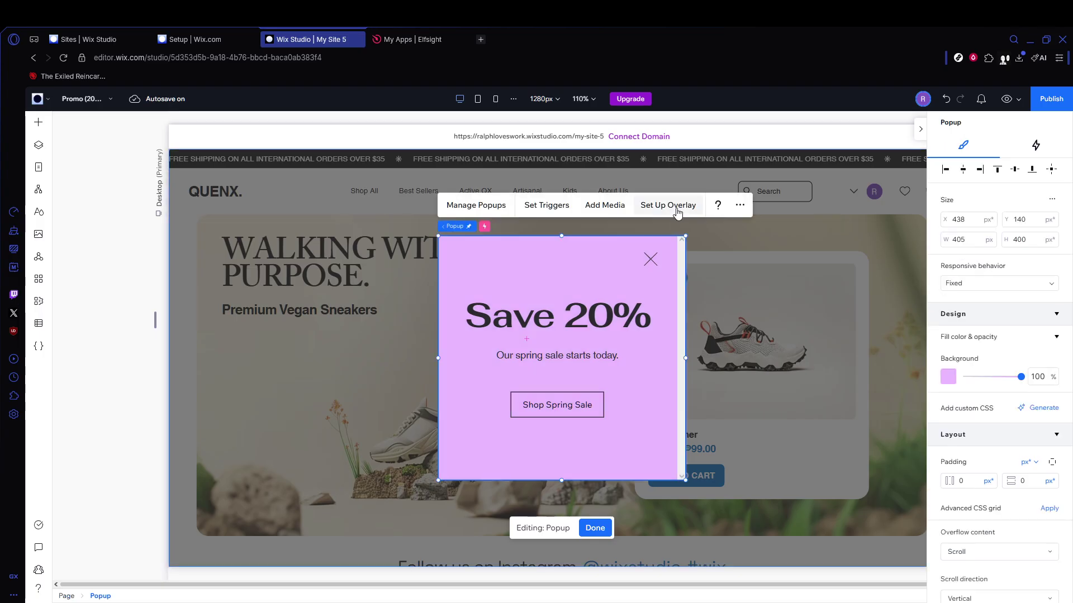
click(763, 333)
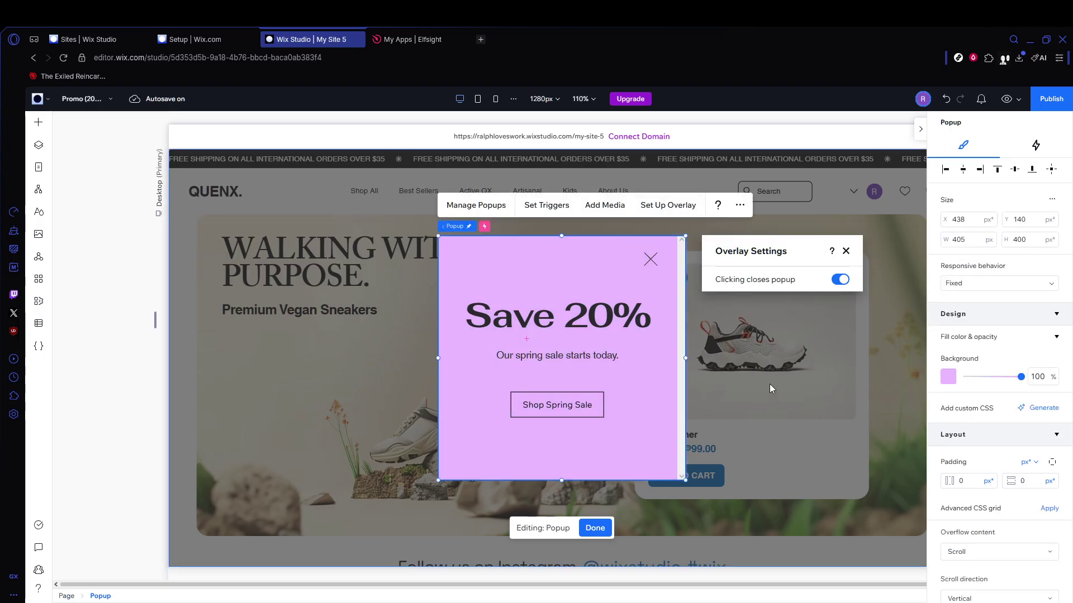
Set the popup to display automatically on pages and add a display schedule.
click(552, 206)
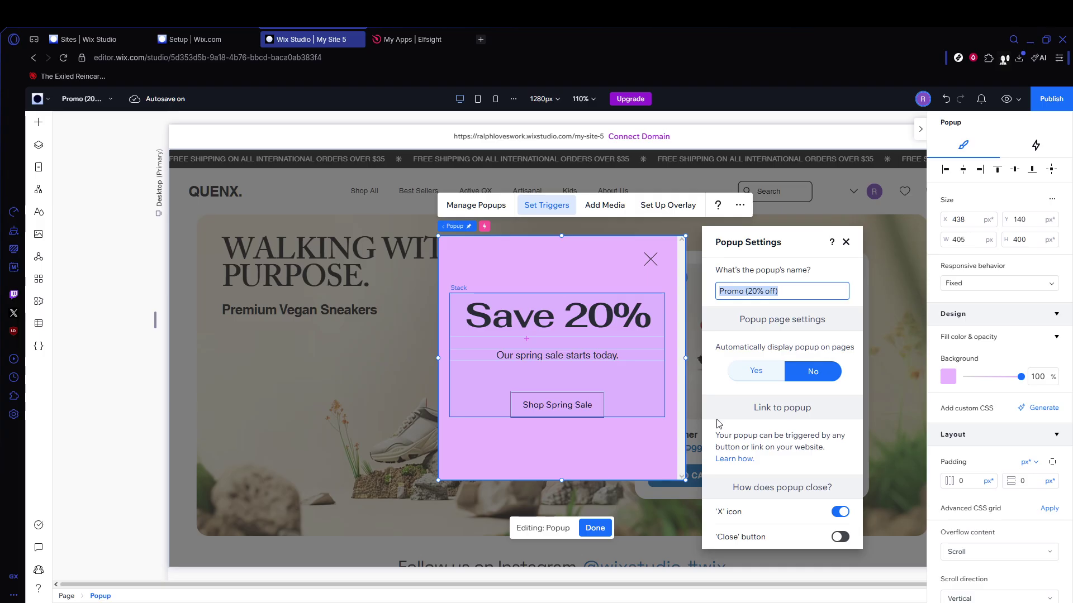
click(738, 383)
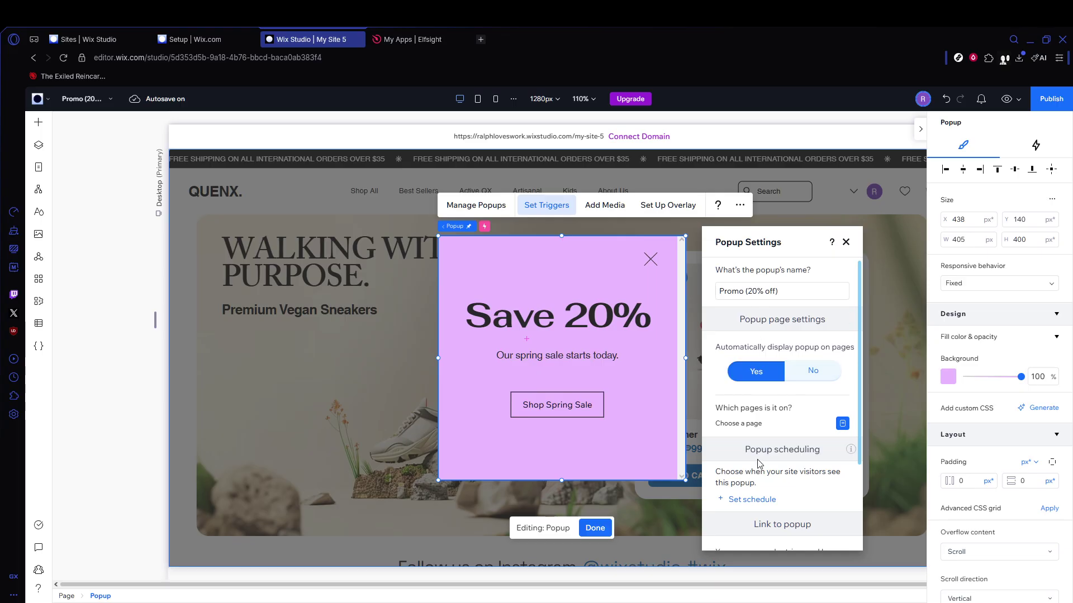
scroll(759, 463, down, 2)
click(749, 384)
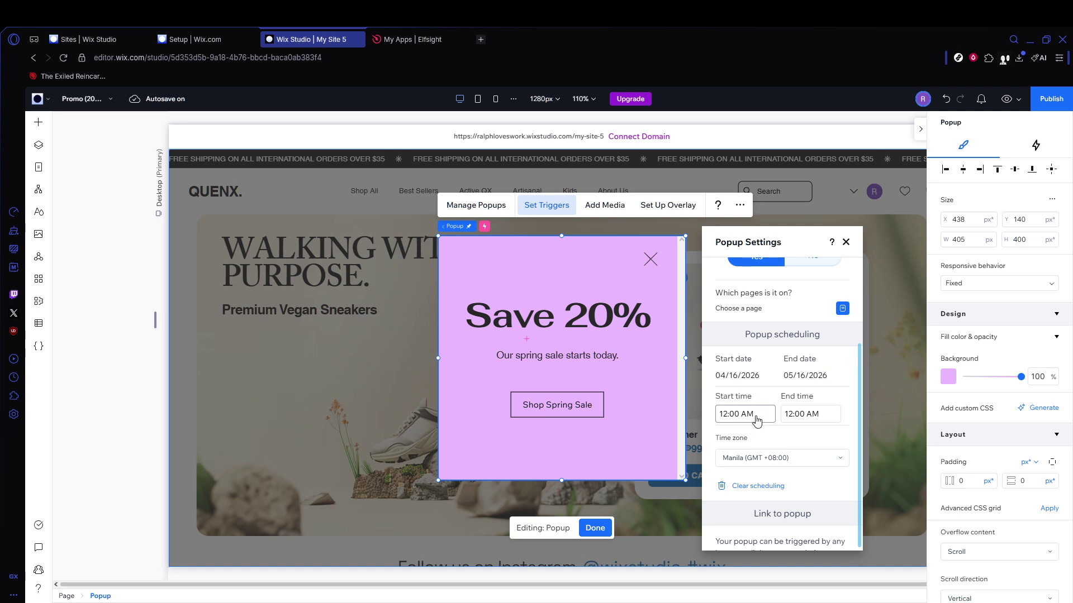
Enable the 'Close' button as an additional way to close the popup.
scroll(783, 467, down, 2)
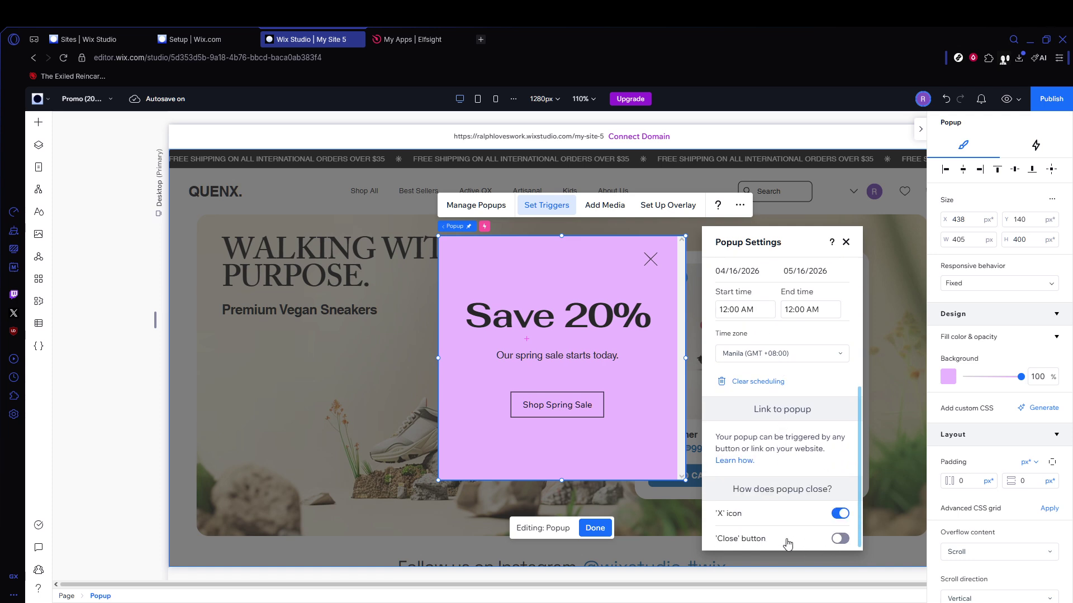
click(834, 539)
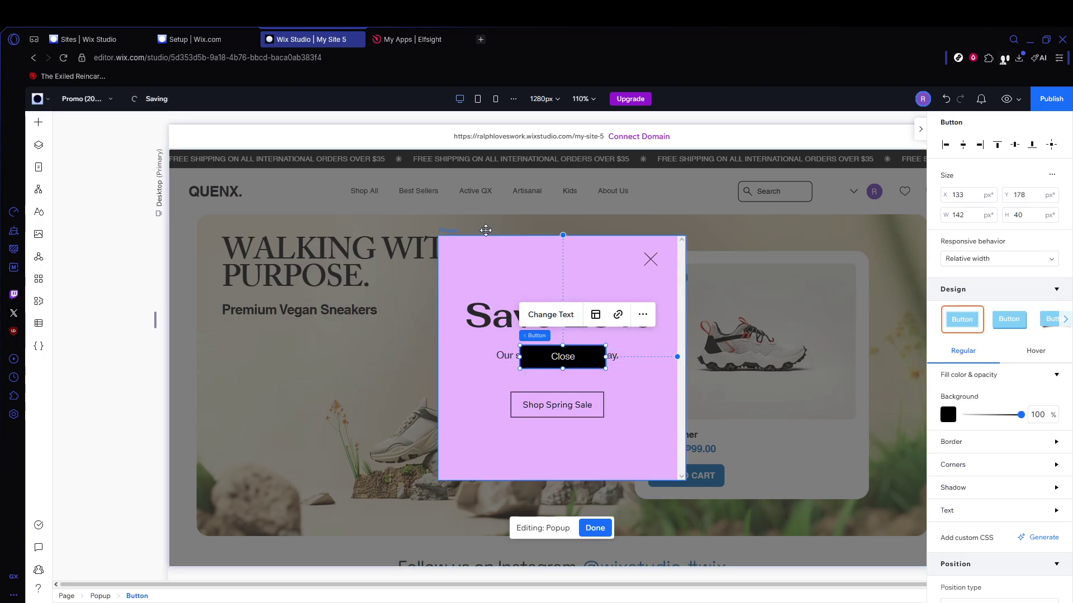
Check the popup's entry among the site pages and its trigger settings, and preview the site.
click(471, 228)
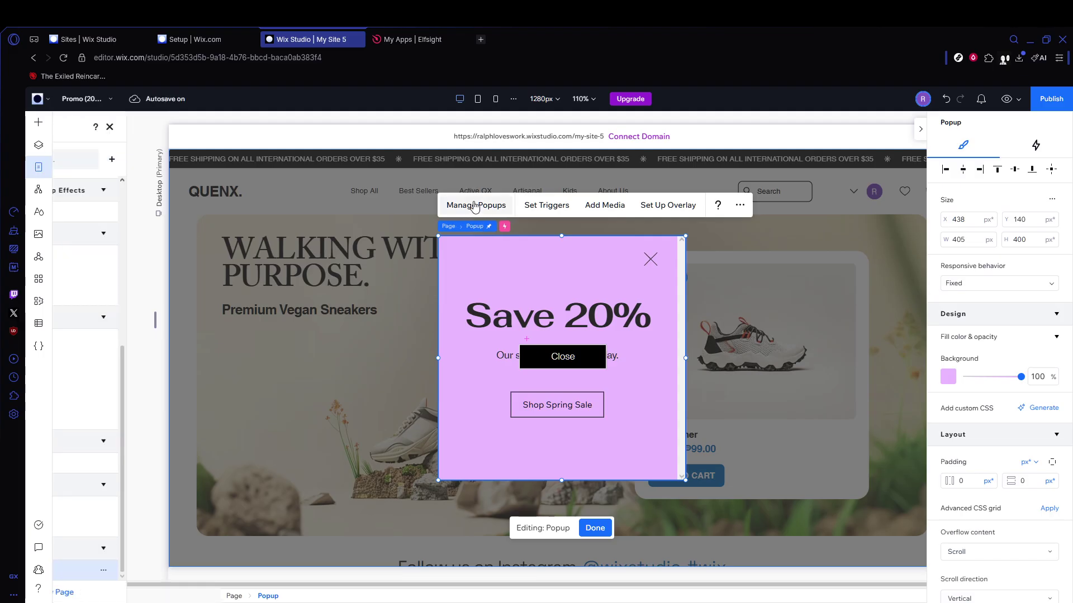
click(536, 206)
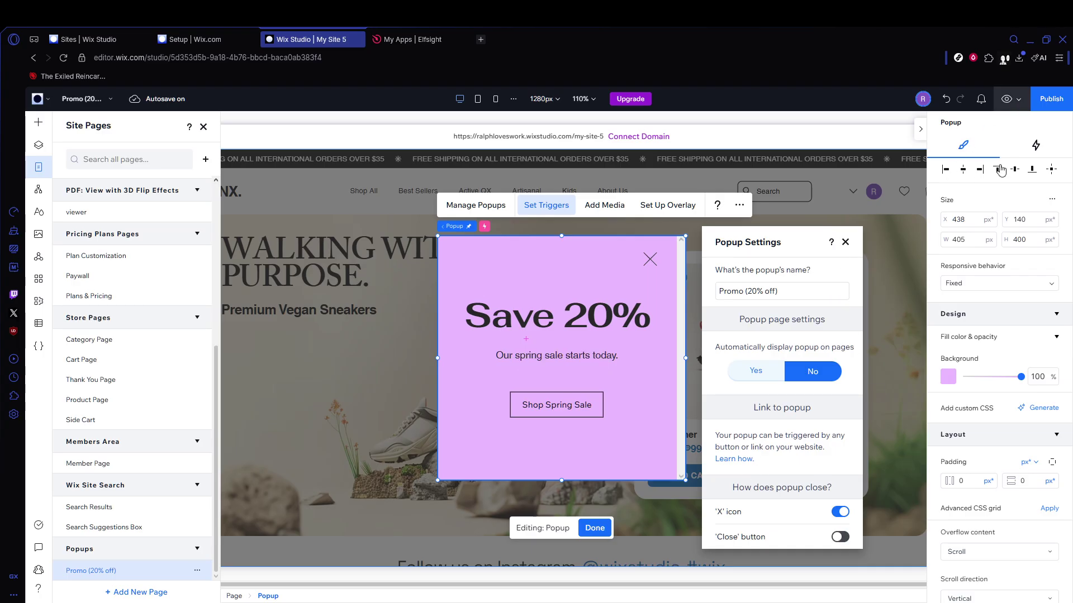
click(1006, 99)
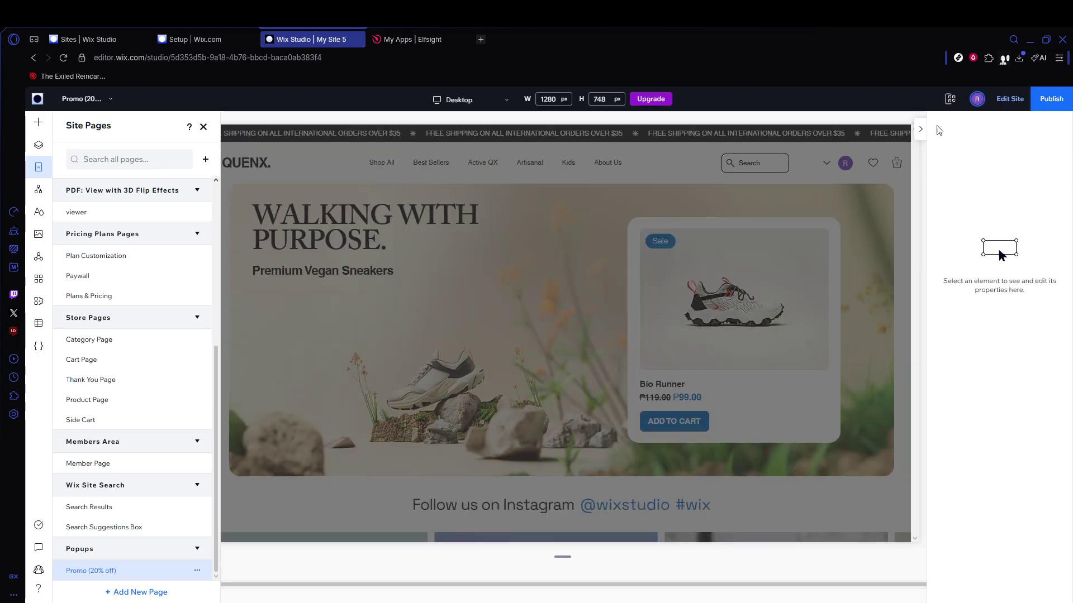